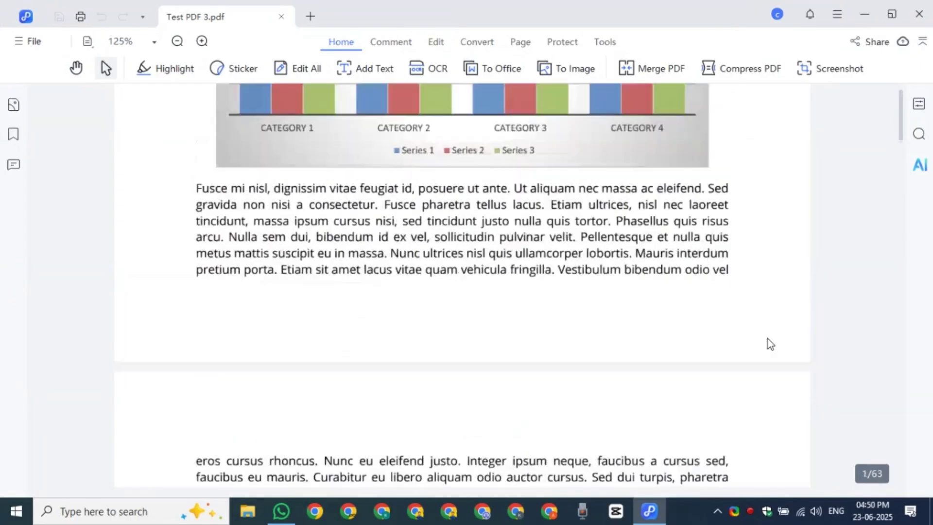
# - Load the Tenorshare website in Chrome
pyautogui.scroll(5, 770, 344)
pyautogui.scroll(-6, 769, 343)
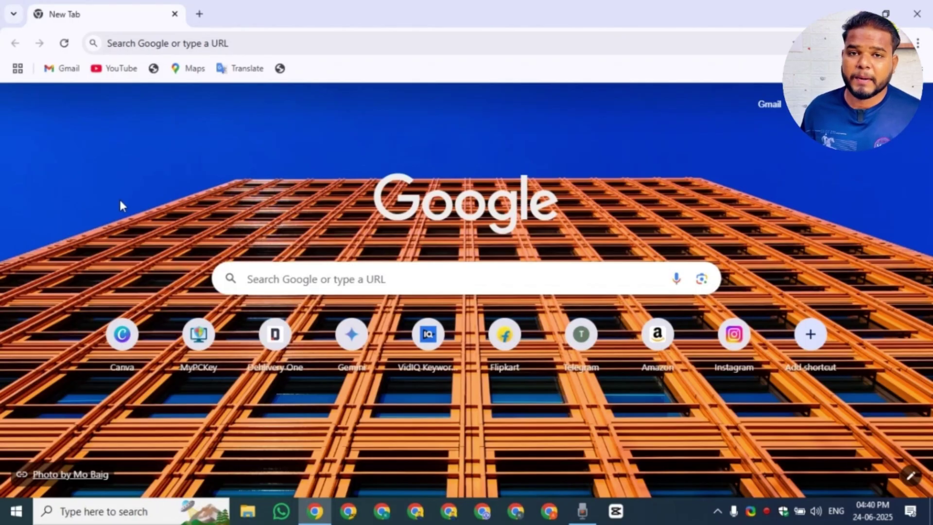
pyautogui.click(220, 43)
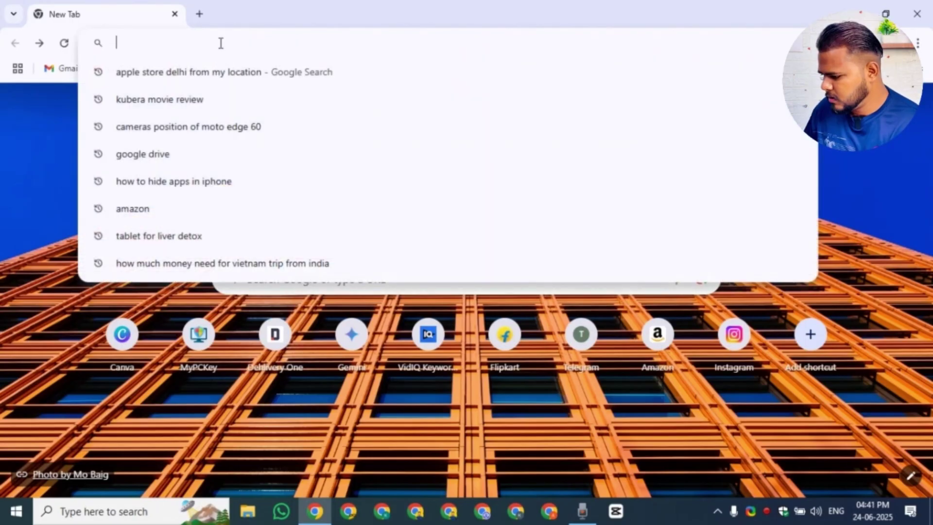
pyautogui.write('ten')
pyautogui.press('Return')
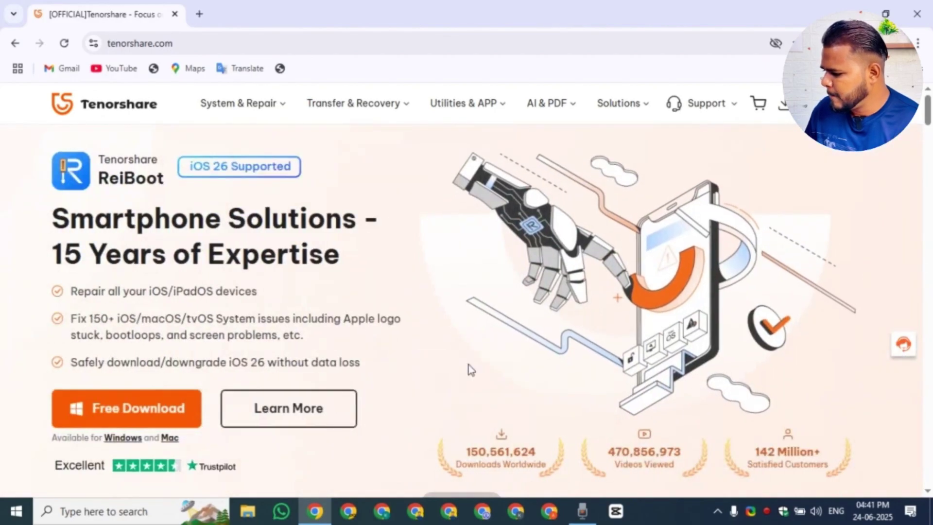
# - Download the PDNob PDF Editor installer from its PDF Solutions product page
pyautogui.scroll(-5, 471, 370)
pyautogui.scroll(-5, 470, 370)
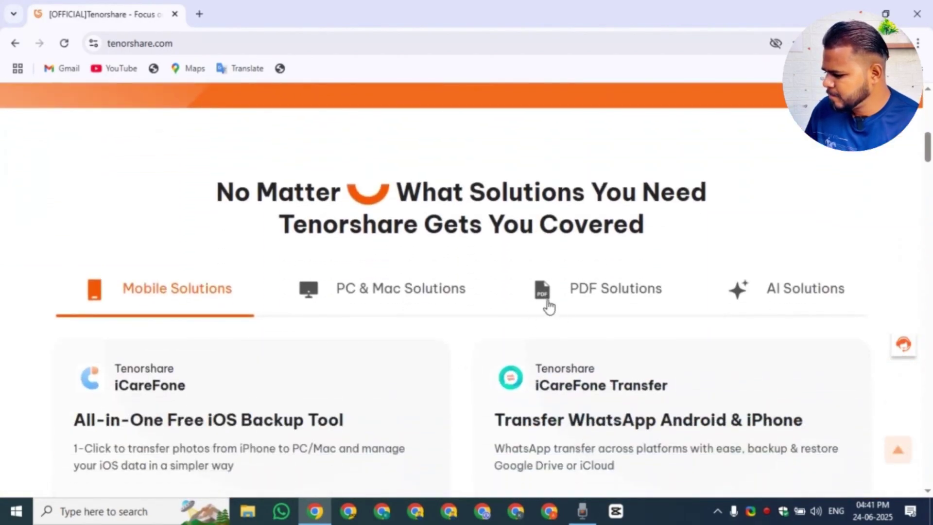
pyautogui.click(607, 299)
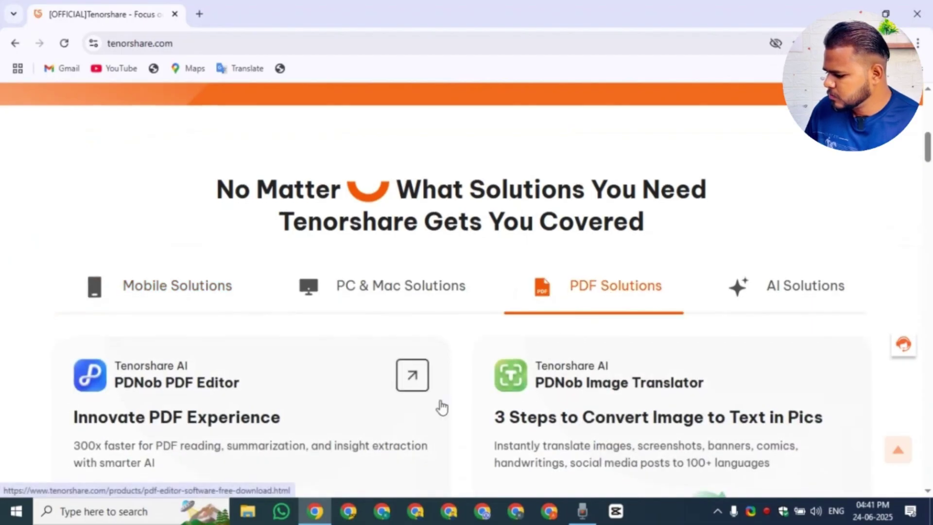
pyautogui.scroll(-3, 233, 304)
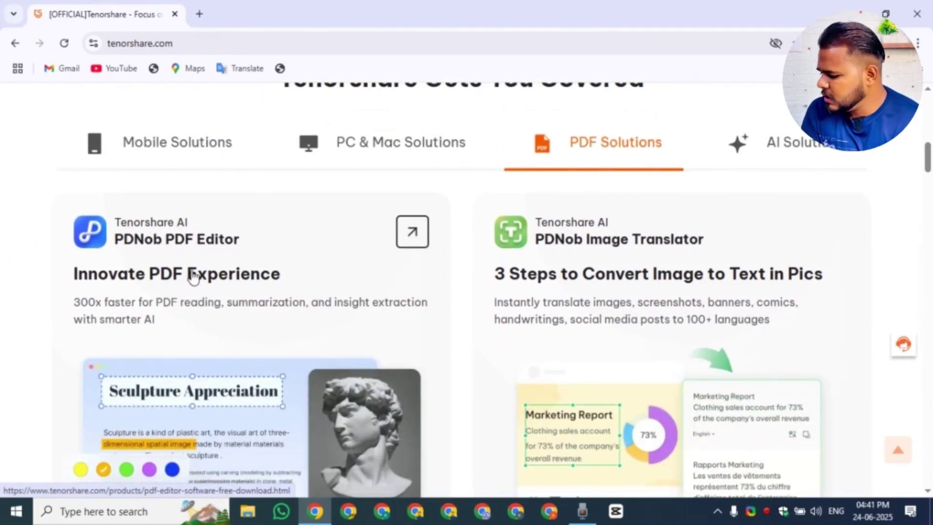
pyautogui.click(209, 271)
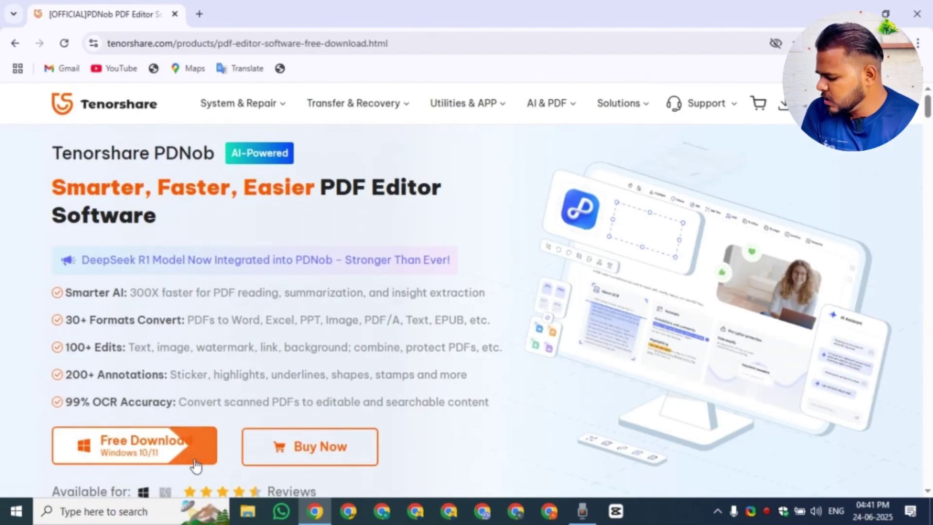
pyautogui.click(185, 455)
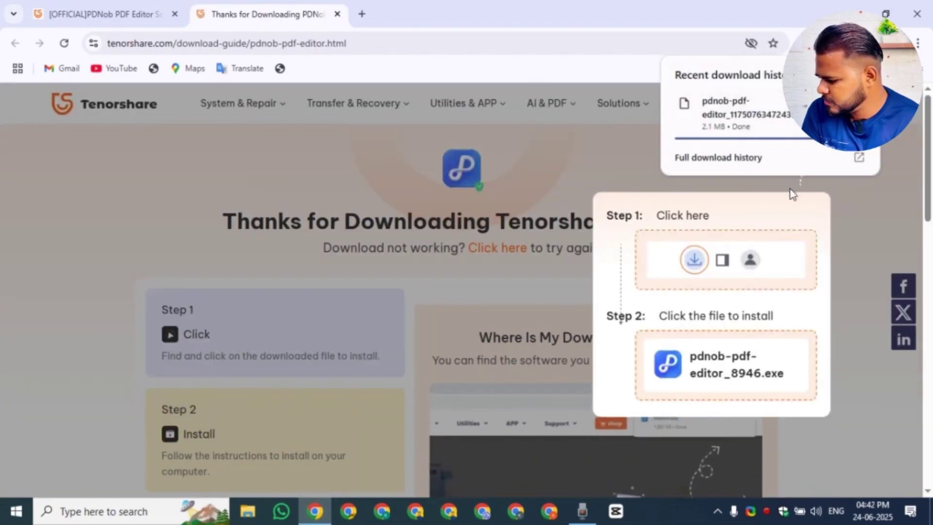
pyautogui.click(770, 115)
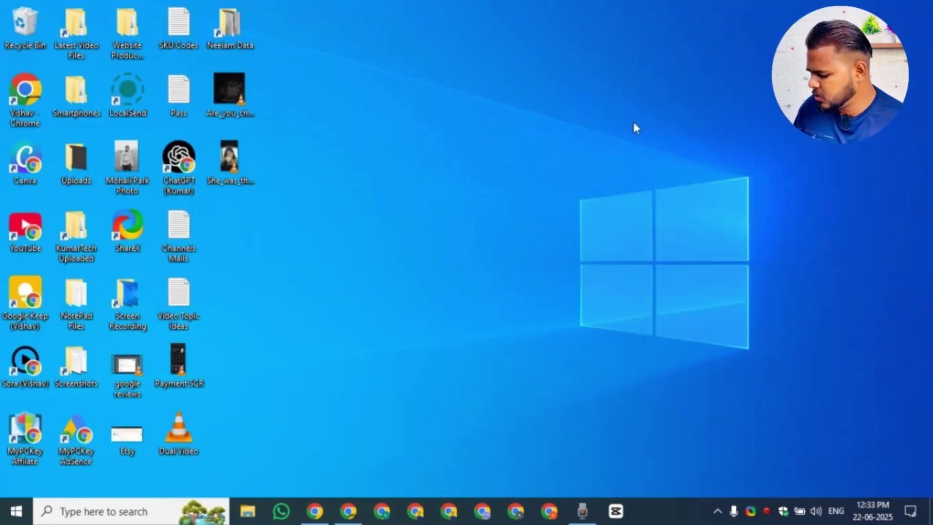
# - Search the Start menu for 'tenor' and launch Tenorshare PDNob
pyautogui.press('super')
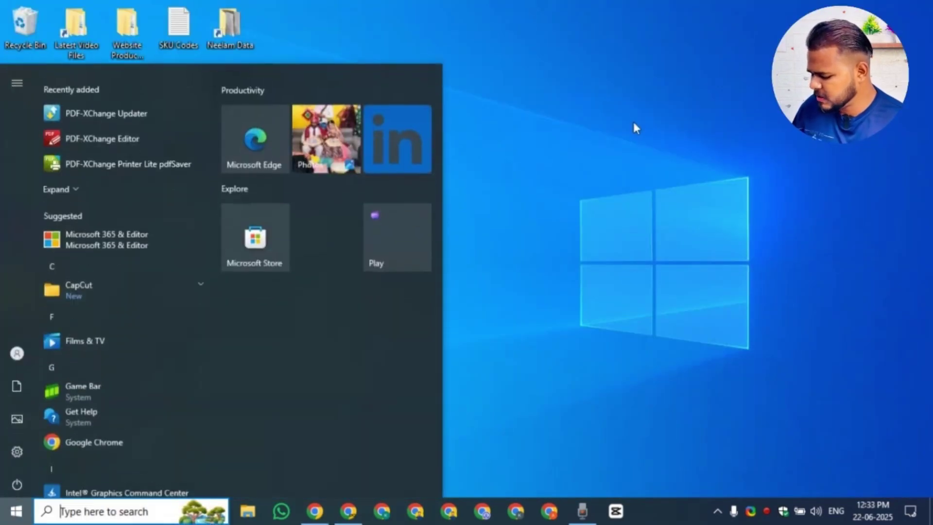
pyautogui.write('tenor')
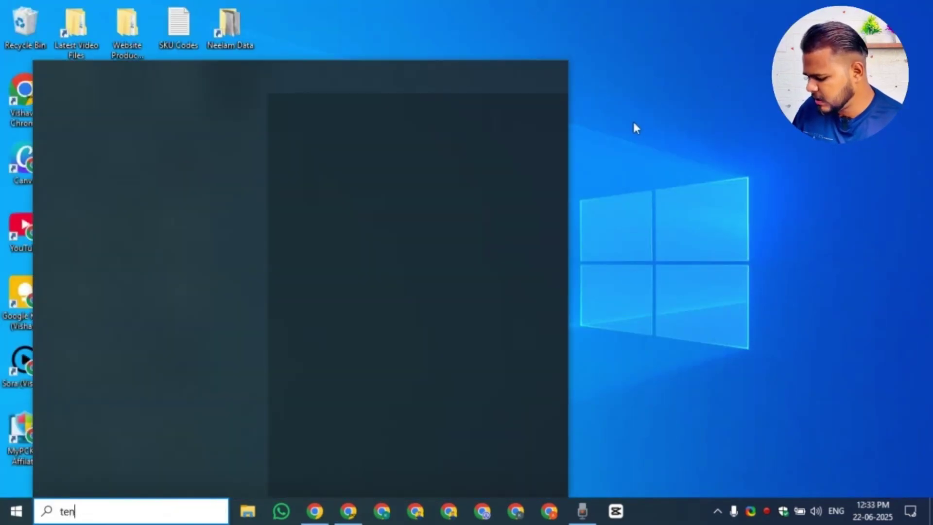
pyautogui.press('Return')
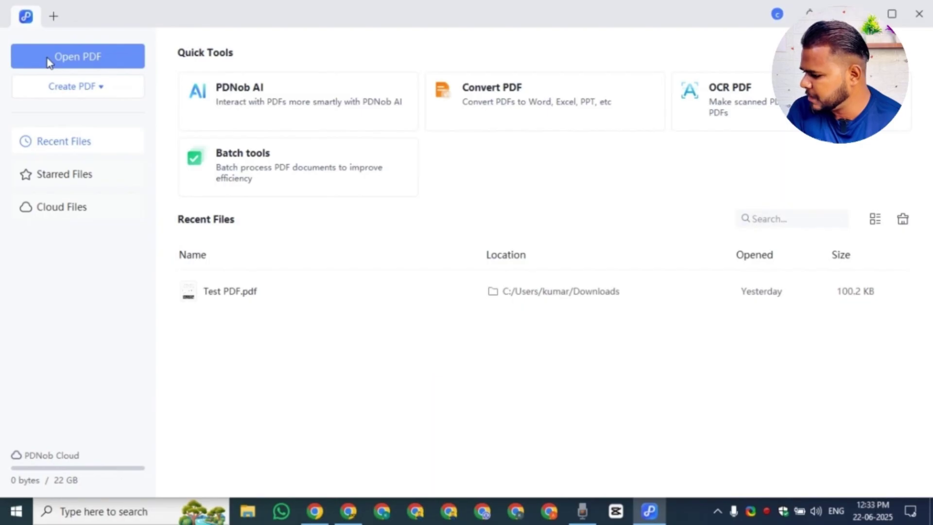
# - Open Test PDF 3.pdf from the Downloads folder in PDNob
pyautogui.click(77, 61)
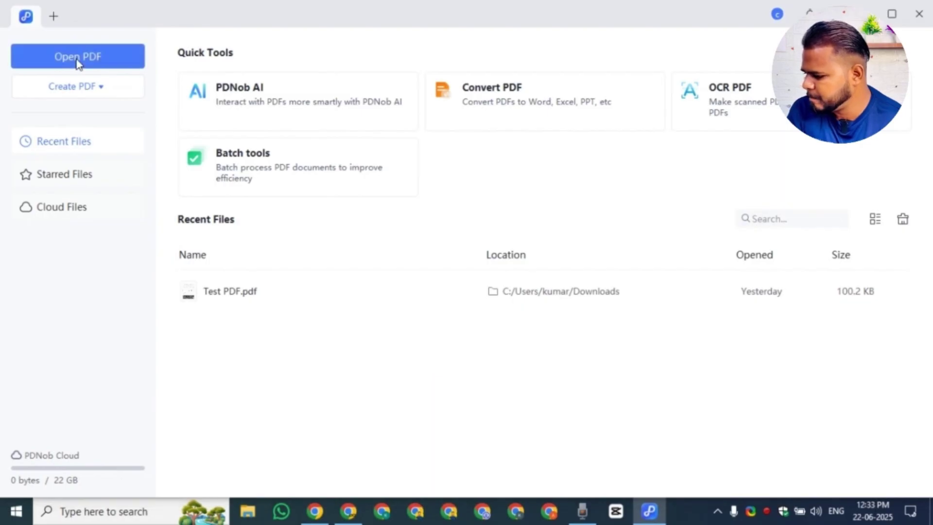
pyautogui.click(142, 137)
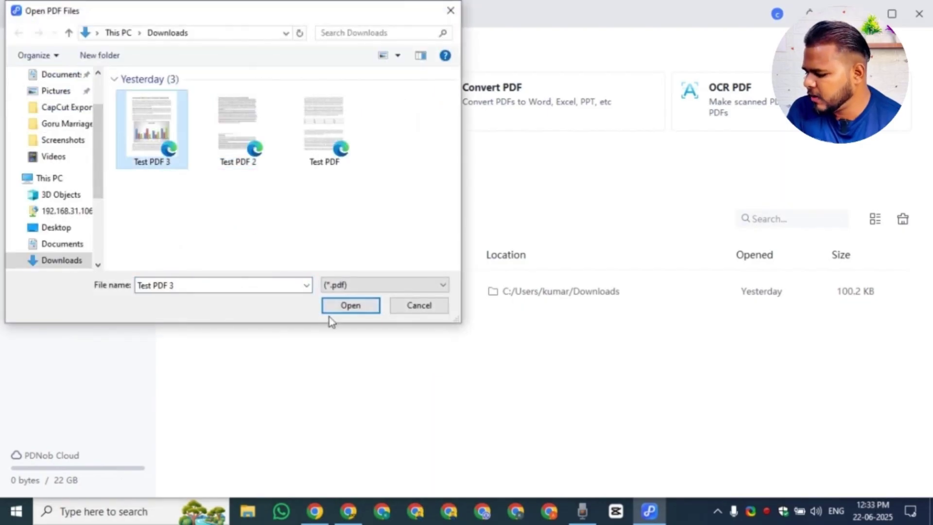
pyautogui.click(350, 306)
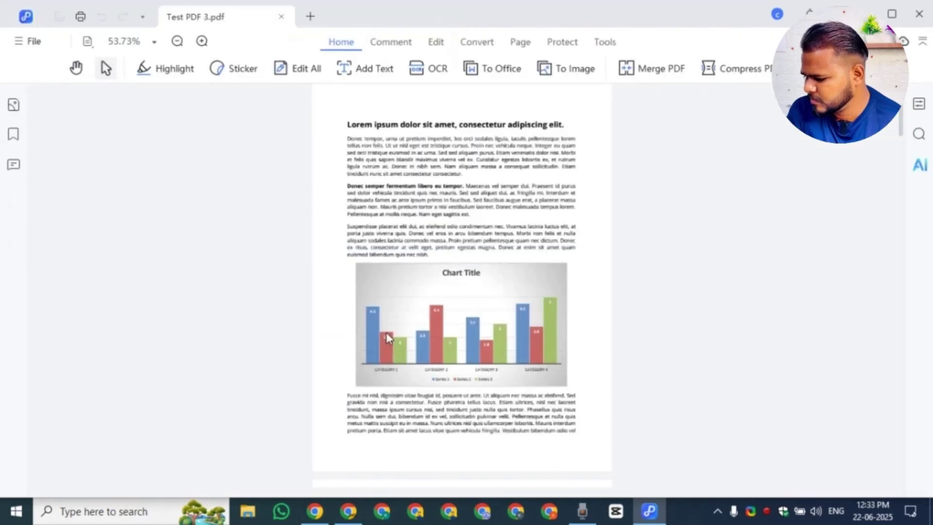
pyautogui.scroll(4, 450, 312)
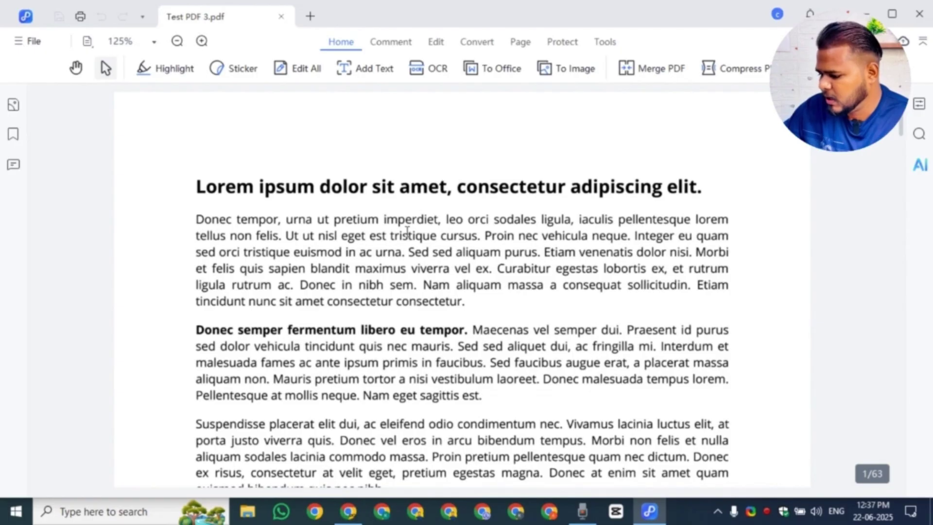
# - Confirm the page text isn't selectable, then OCR the current page to editable English text
pyautogui.moveTo(405, 234); pyautogui.dragTo(414, 236)
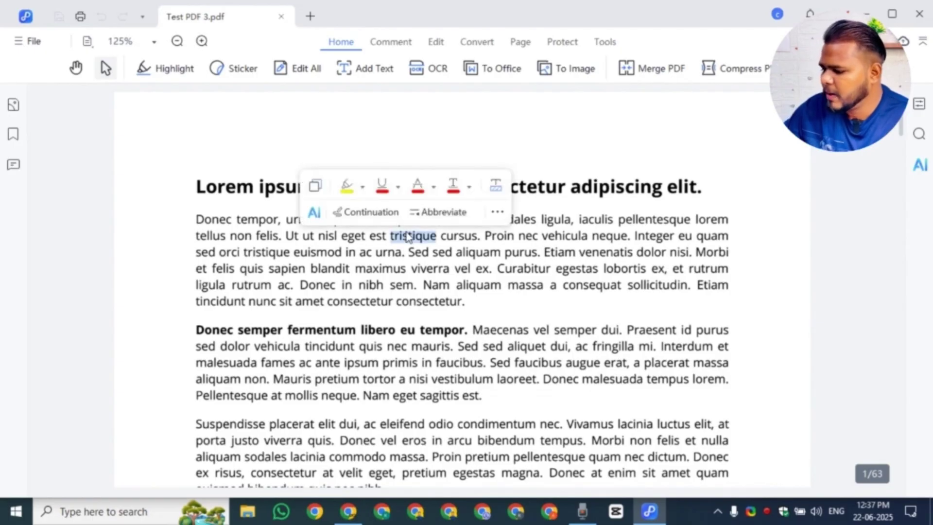
pyautogui.doubleClick(423, 252)
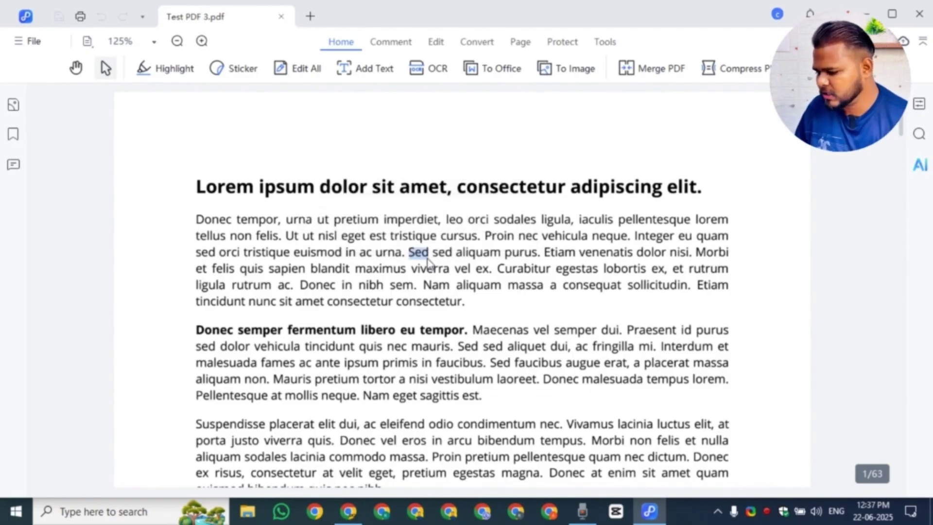
pyautogui.click(426, 73)
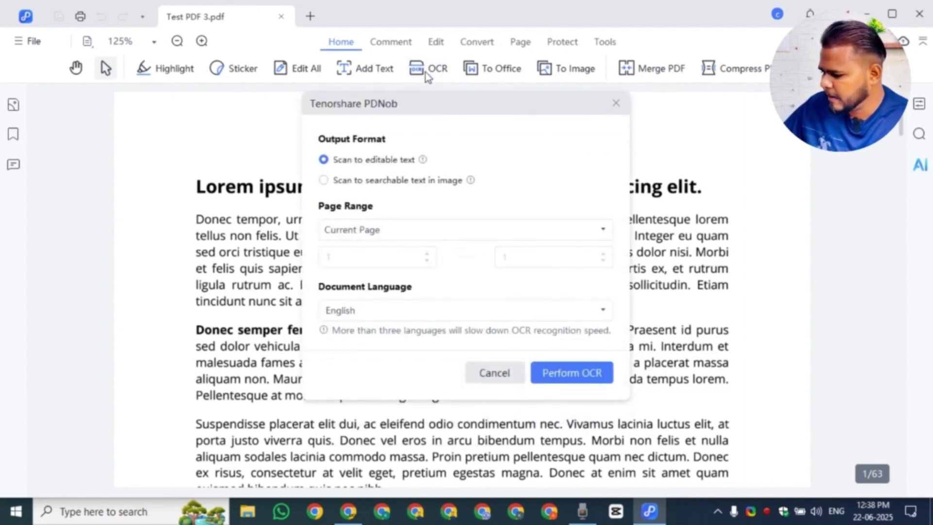
pyautogui.click(561, 374)
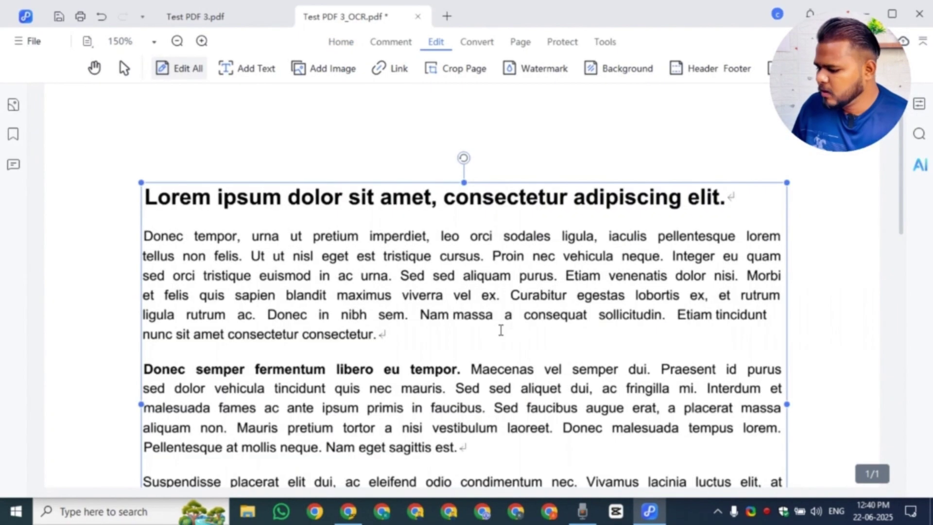
# - Scroll the OCR copy, then return to the original Test PDF 3.pdf tab
pyautogui.scroll(-3, 489, 349)
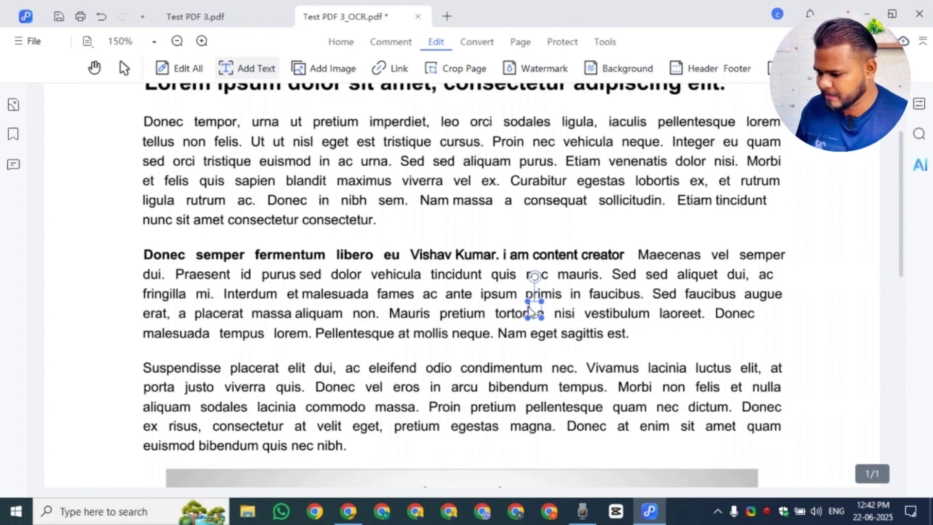
pyautogui.hotkey('ctrl', 'shift', 'Tab')
pyautogui.scroll(-2, 421, 237)
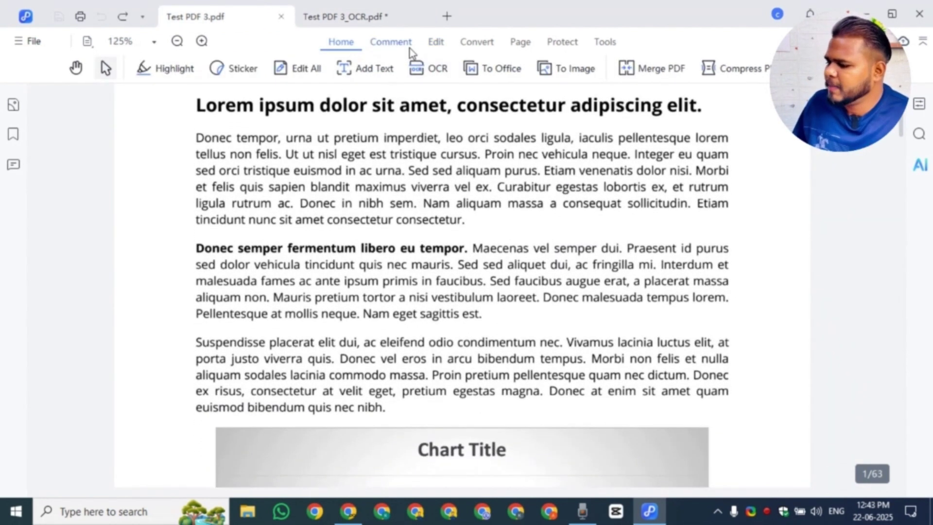
# - Delete the extra 'con' so page 1's first paragraph ends with 'consectetur'
pyautogui.click(434, 44)
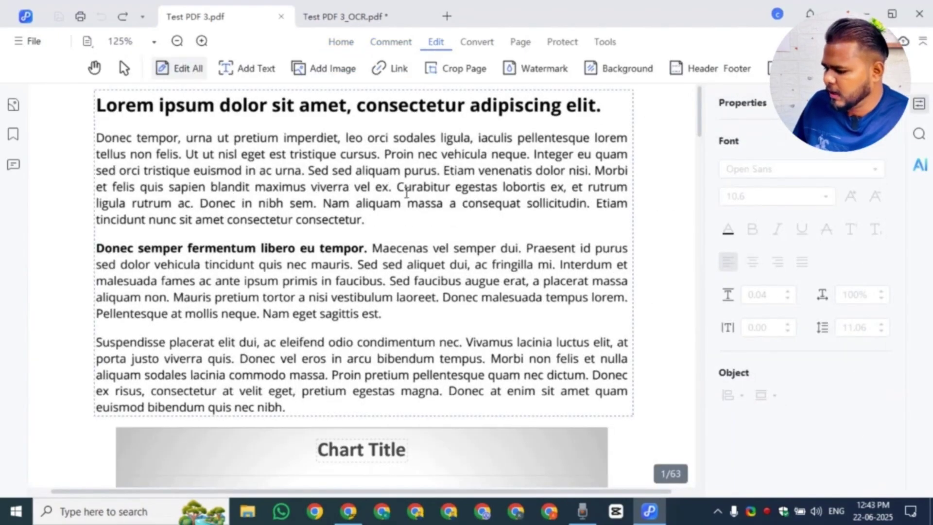
pyautogui.click(406, 192)
pyautogui.click(393, 216)
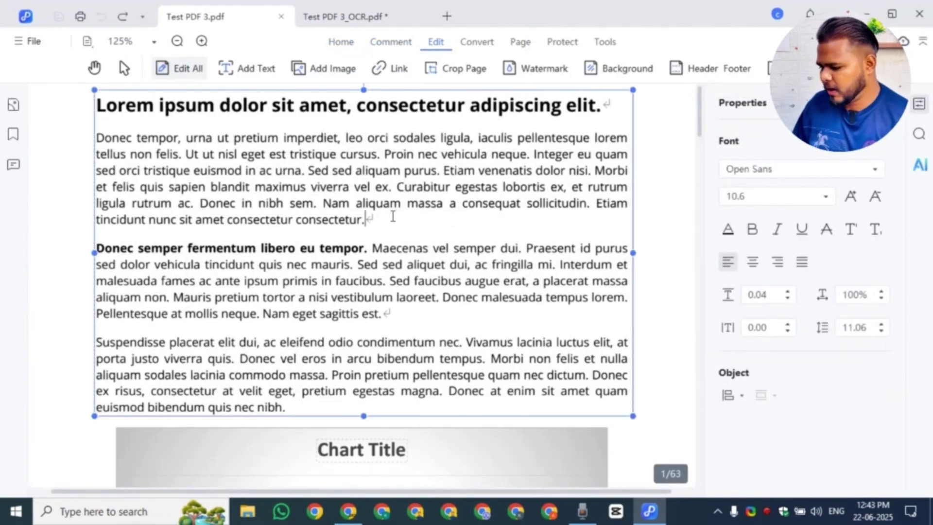
pyautogui.press('BackSpace')
pyautogui.press('BackSpace')
pyautogui.press('BackSpace')
pyautogui.press('BackSpace')
pyautogui.press('BackSpace')
pyautogui.press('BackSpace')
pyautogui.press('BackSpace')
pyautogui.press('BackSpace')
pyautogui.press('BackSpace')
pyautogui.press('BackSpace')
pyautogui.press('BackSpace')
pyautogui.press('BackSpace')
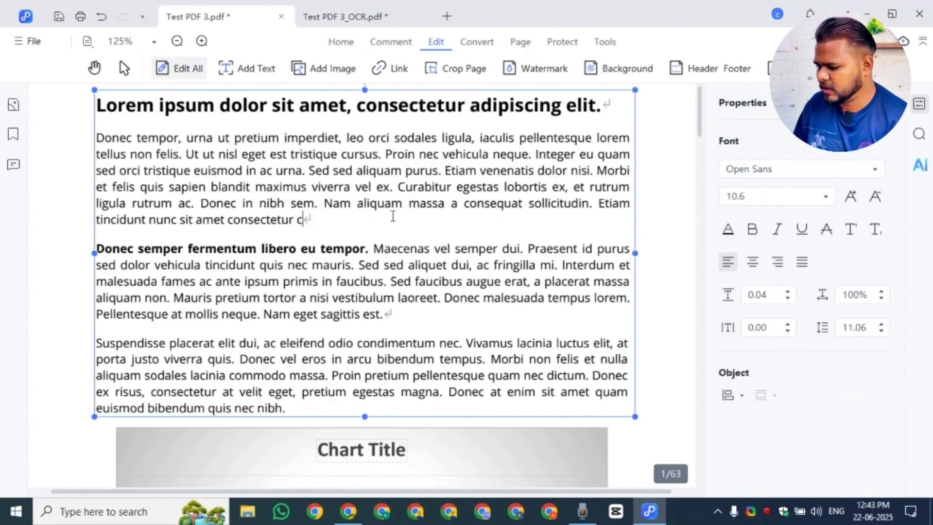
# - Make page 4's paragraph text editable
pyautogui.scroll(1, 367, 301)
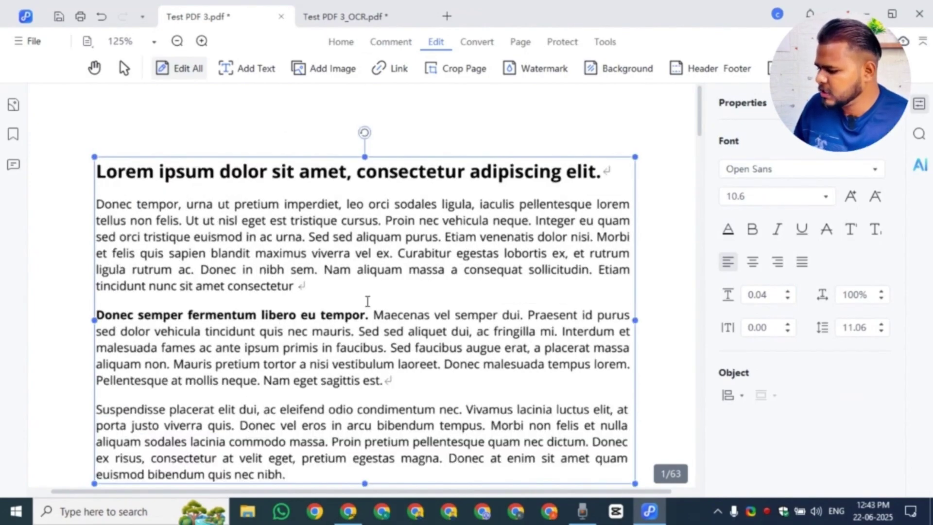
pyautogui.scroll(-15, 367, 301)
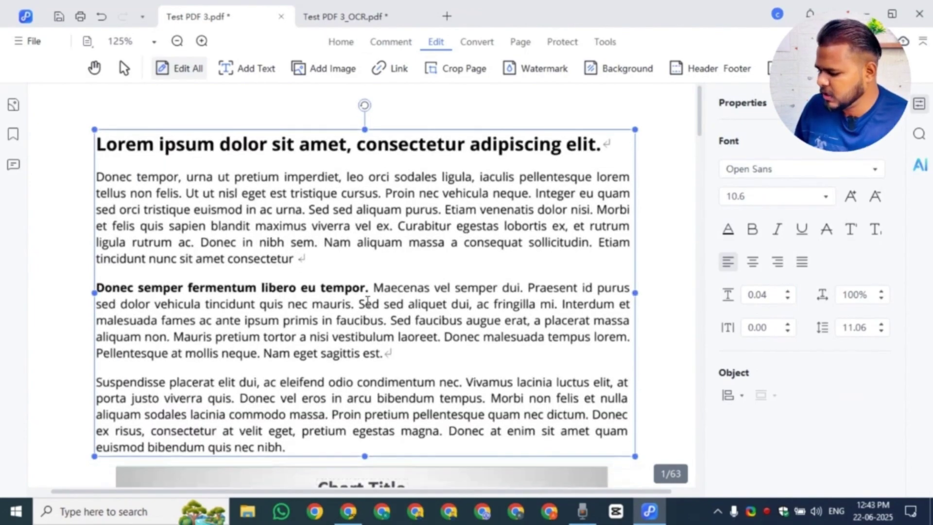
pyautogui.scroll(-1, 479, 405)
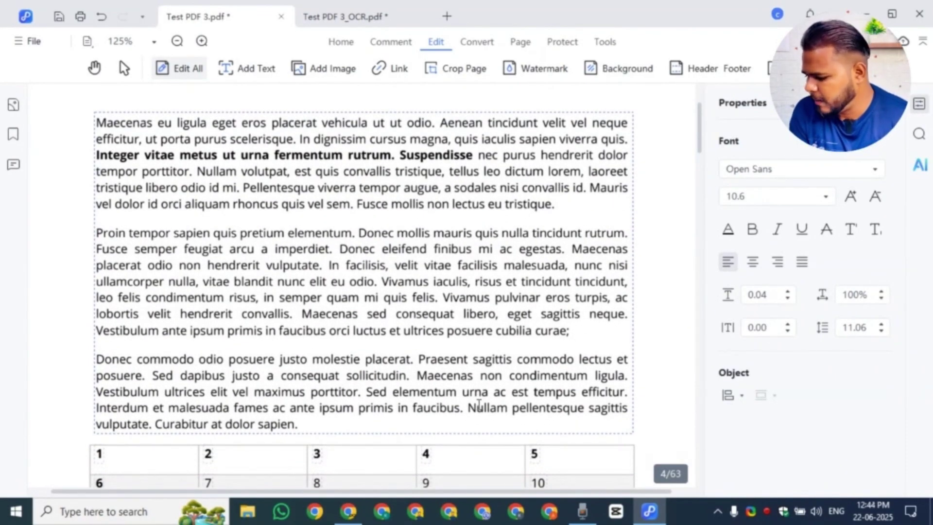
pyautogui.click(450, 354)
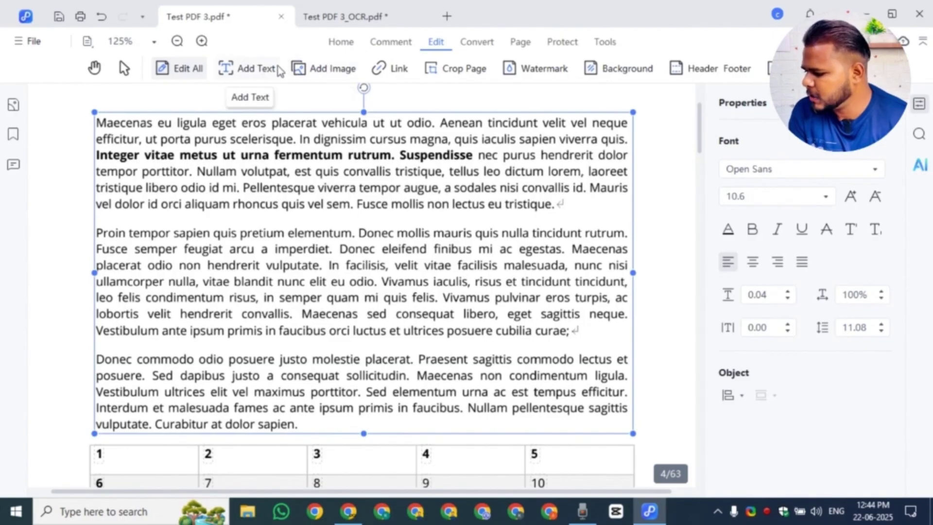
# - Insert the Channel Logo 1 photo on page 4, shrunk and placed beside the numbered table
pyautogui.click(322, 69)
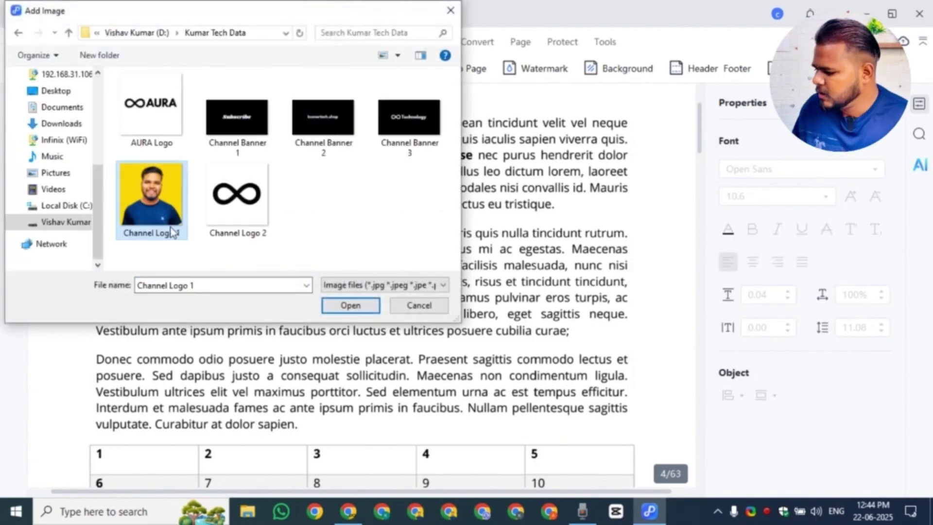
pyautogui.click(349, 307)
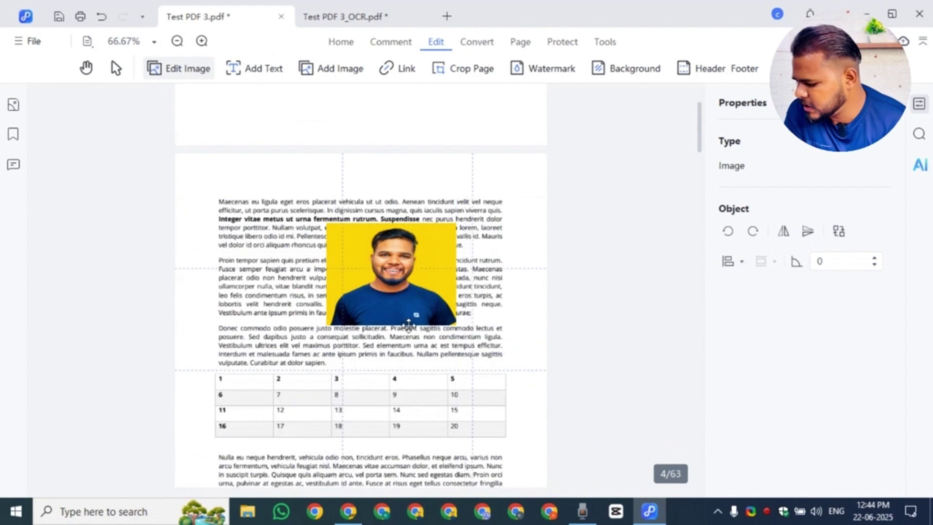
pyautogui.moveTo(420, 309); pyautogui.dragTo(436, 355)
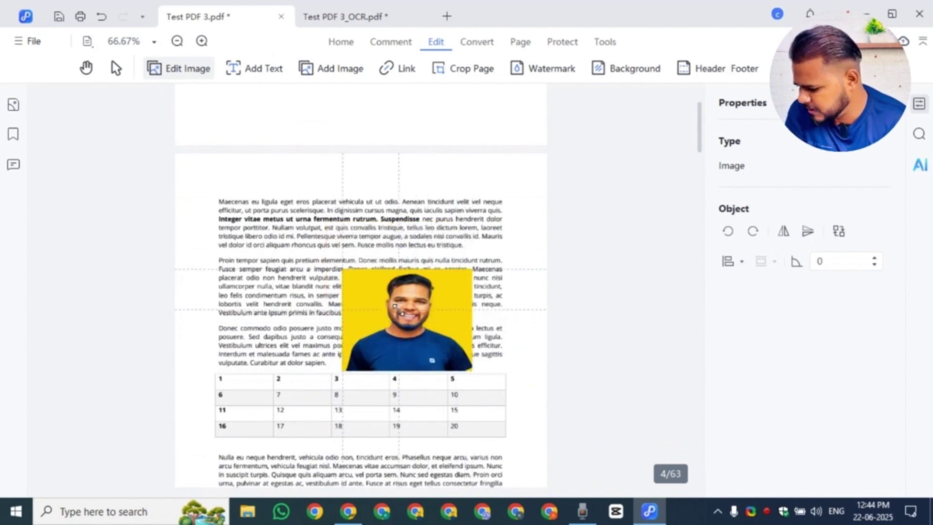
pyautogui.moveTo(396, 306); pyautogui.dragTo(488, 416)
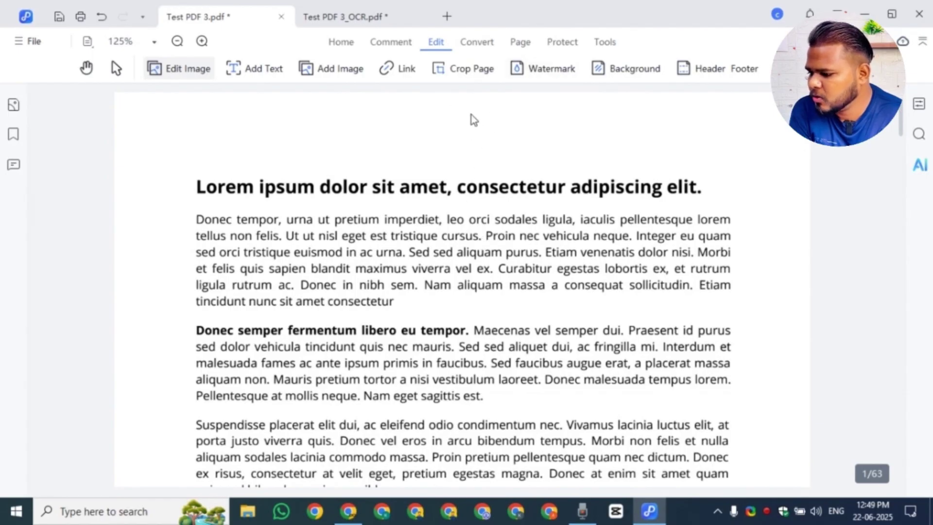
# - Add and save a 45° text watermark of the author's name at 50% opacity
pyautogui.scroll(-3, 515, 121)
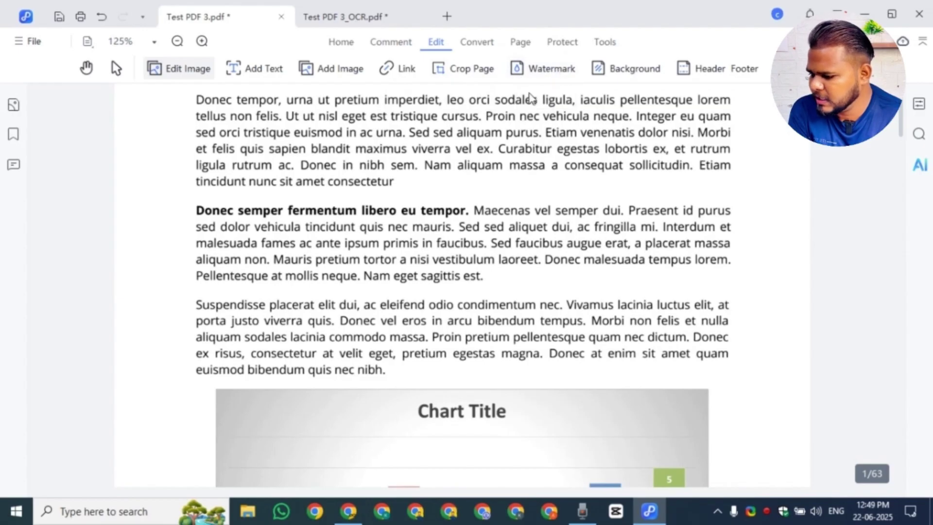
pyautogui.click(541, 70)
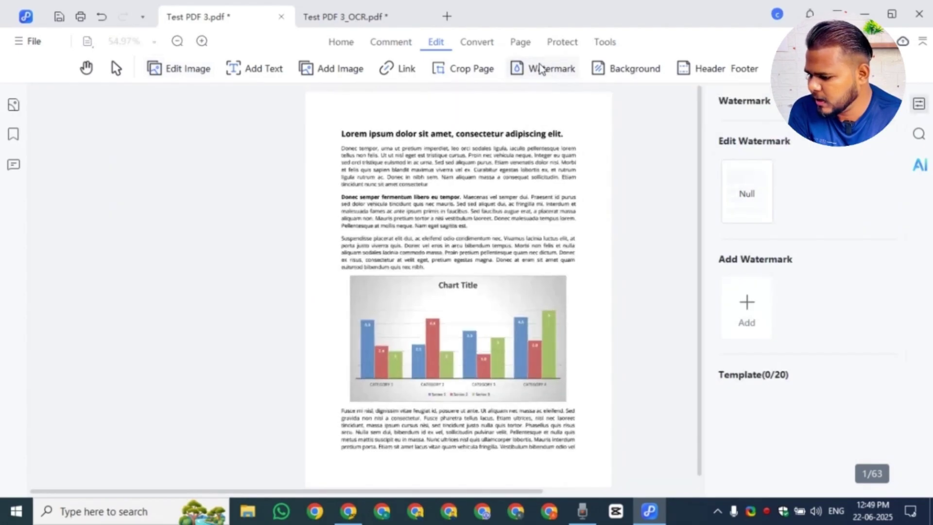
pyautogui.click(748, 310)
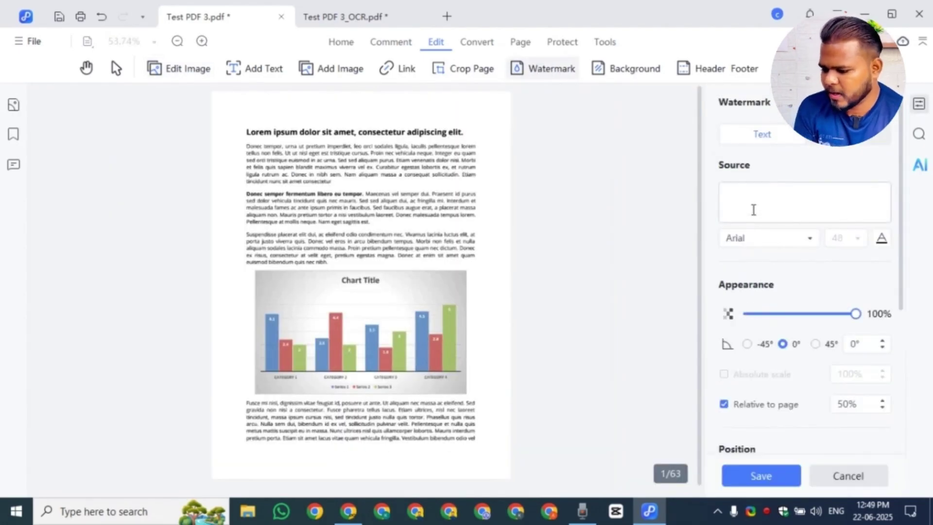
pyautogui.click(752, 208)
pyautogui.write('Viahav Kumar')
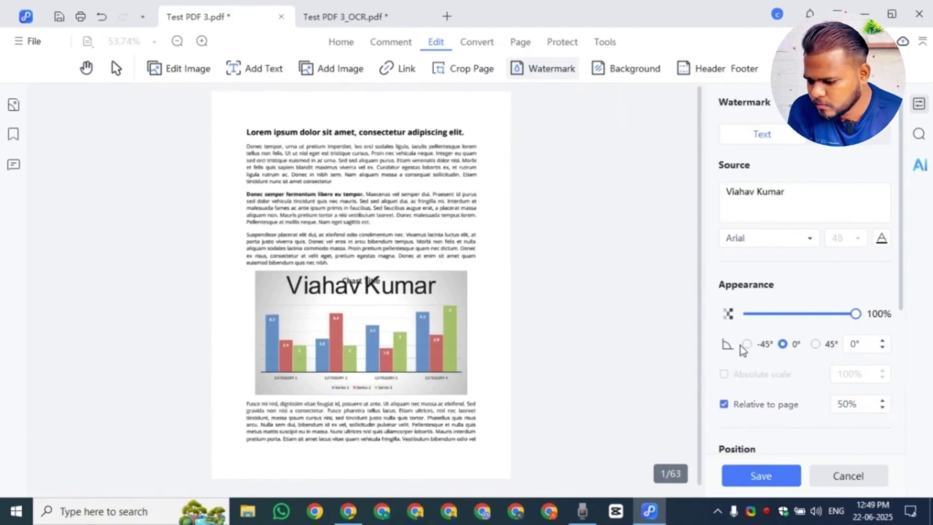
pyautogui.click(815, 344)
pyautogui.moveTo(855, 313); pyautogui.dragTo(801, 314)
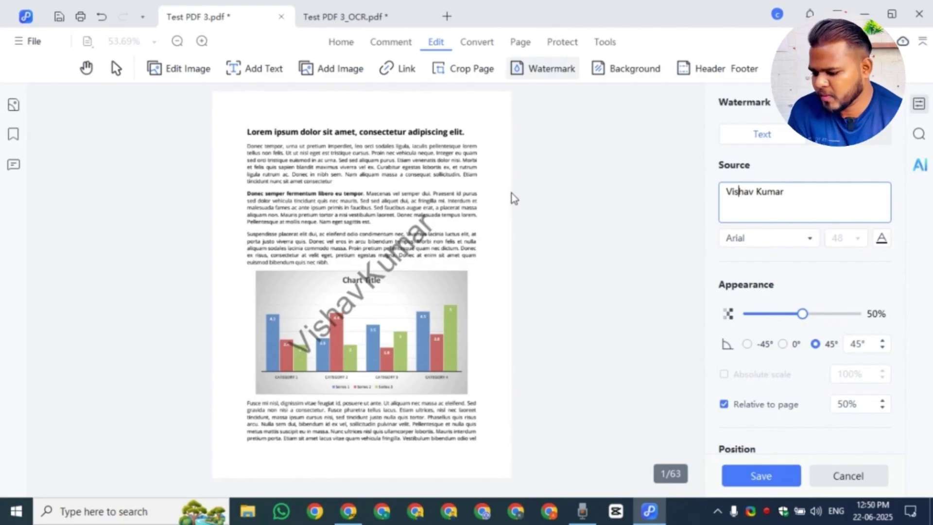
pyautogui.click(748, 483)
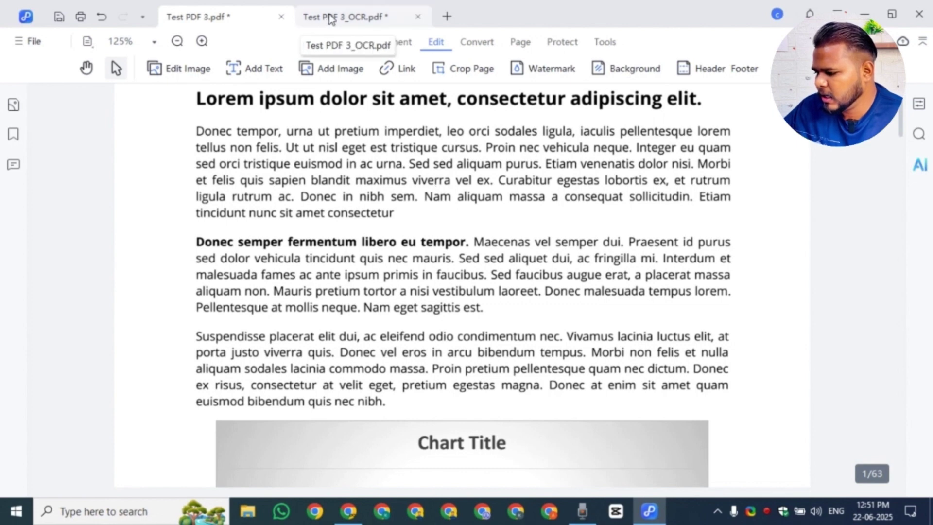
# - Highlight 'pretium imperdiet, leo' and 'viverra vel ex.' in orange
pyautogui.click(391, 43)
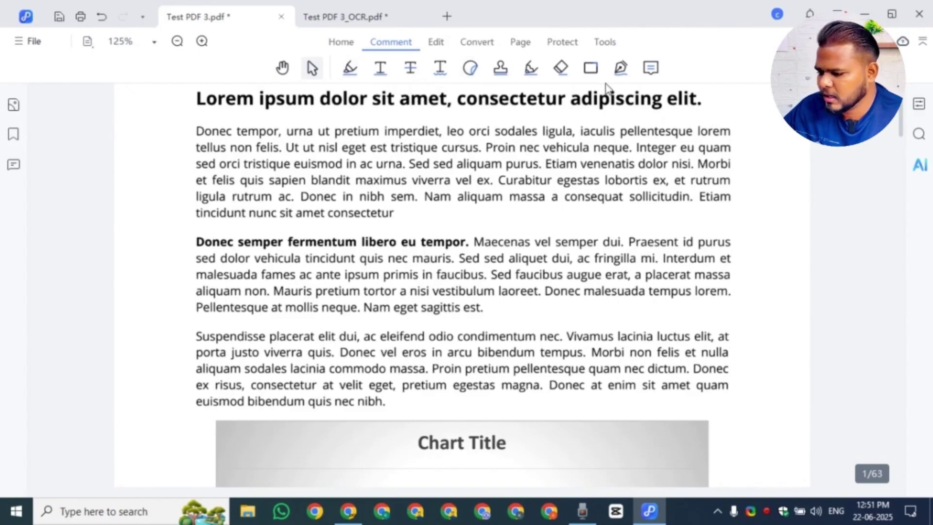
pyautogui.click(350, 67)
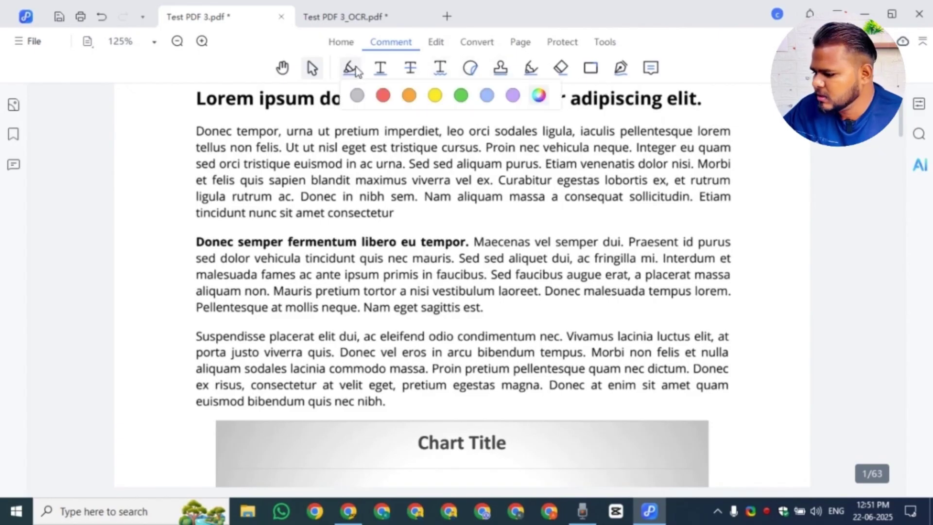
pyautogui.click(410, 97)
pyautogui.moveTo(334, 130); pyautogui.dragTo(461, 136)
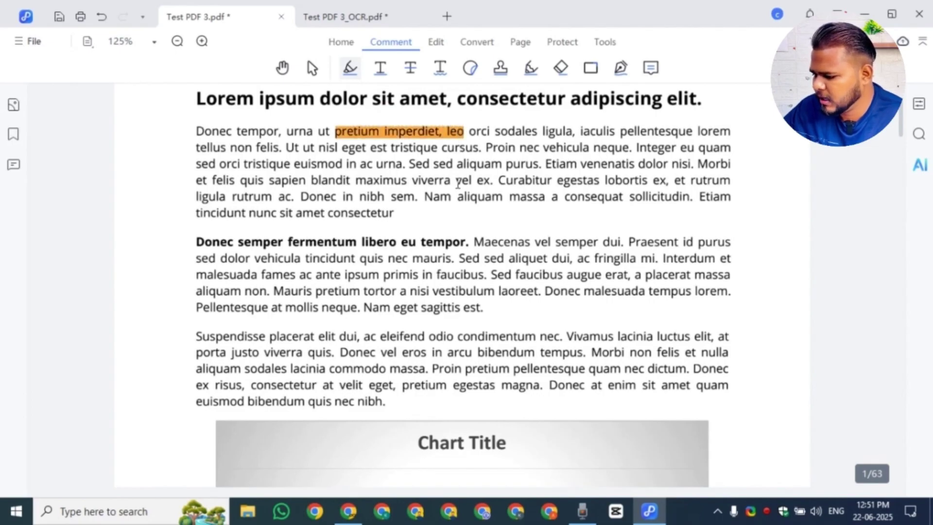
pyautogui.moveTo(410, 183); pyautogui.dragTo(487, 183)
pyautogui.moveTo(487, 183); pyautogui.dragTo(491, 183)
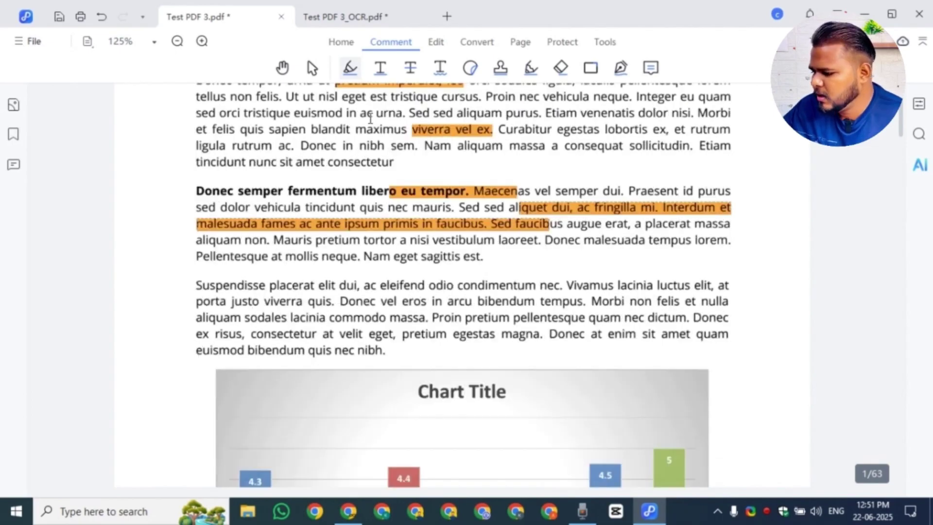
# - Underline 'eleifend odio condimentum' and strike through 'cursus nisi, sed tincidunt justo nulla'
pyautogui.click(380, 68)
pyautogui.moveTo(381, 288); pyautogui.dragTo(532, 279)
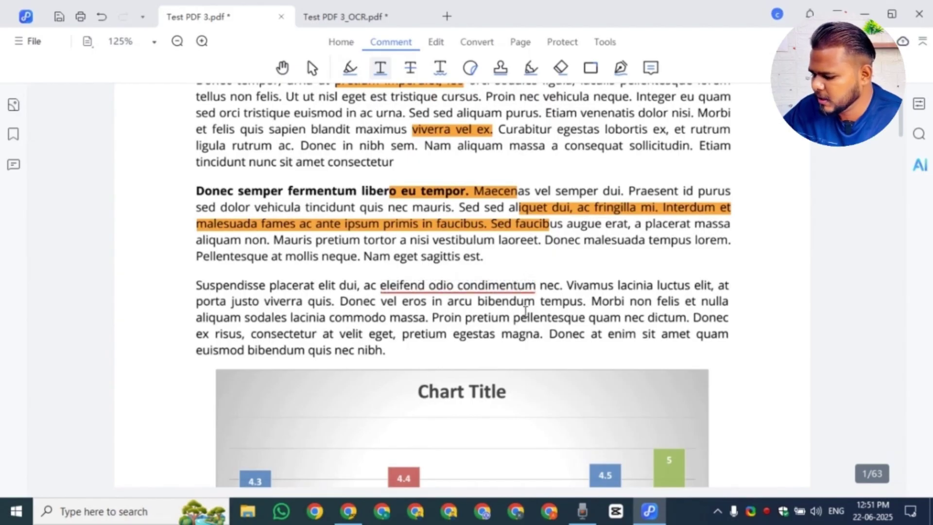
pyautogui.scroll(2, 433, 158)
pyautogui.scroll(-10, 436, 155)
pyautogui.scroll(-1, 436, 155)
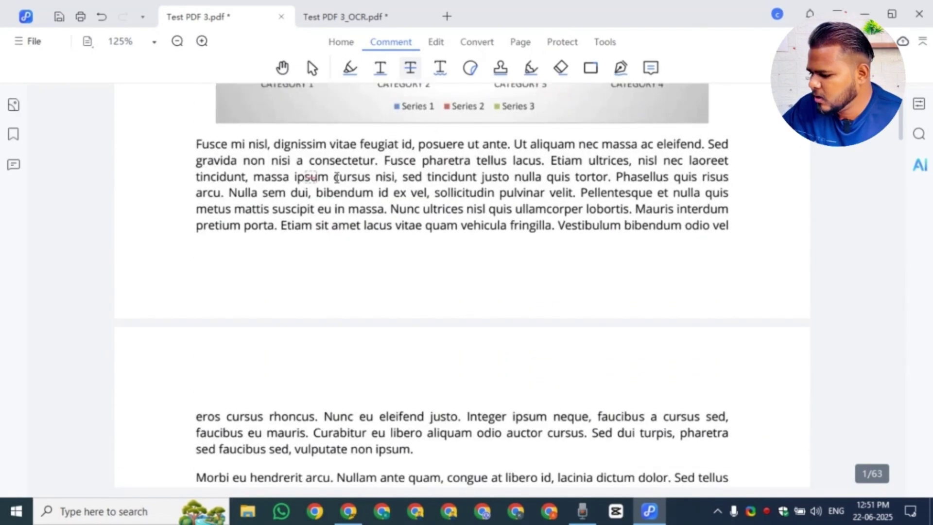
pyautogui.moveTo(305, 177); pyautogui.dragTo(317, 177)
pyautogui.moveTo(333, 176)
pyautogui.mouseDown()
pyautogui.moveTo(446, 176)
pyautogui.moveTo(529, 160)
pyautogui.moveTo(541, 176)
pyautogui.mouseUp()
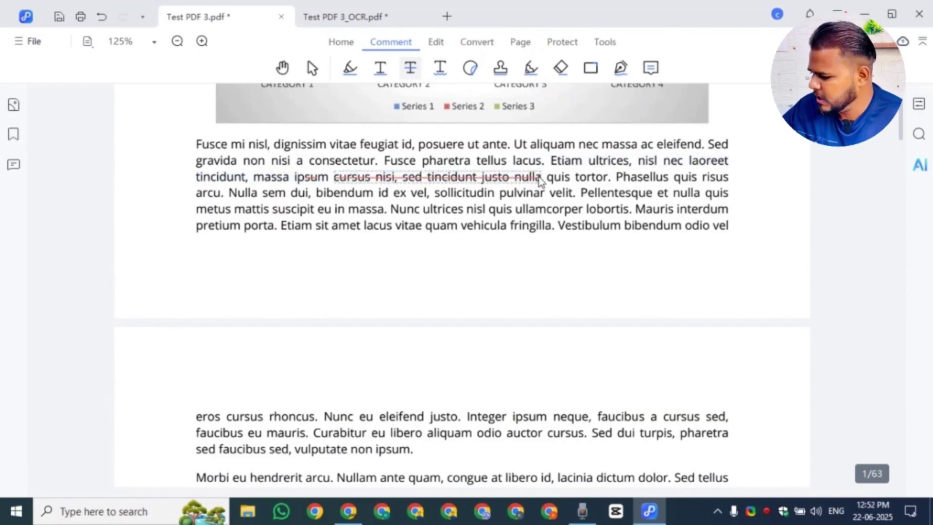
pyautogui.click(620, 75)
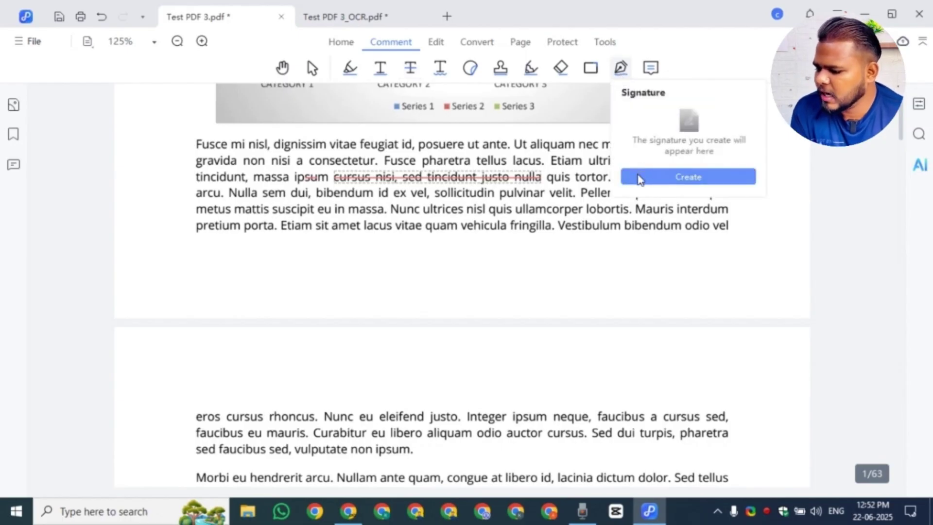